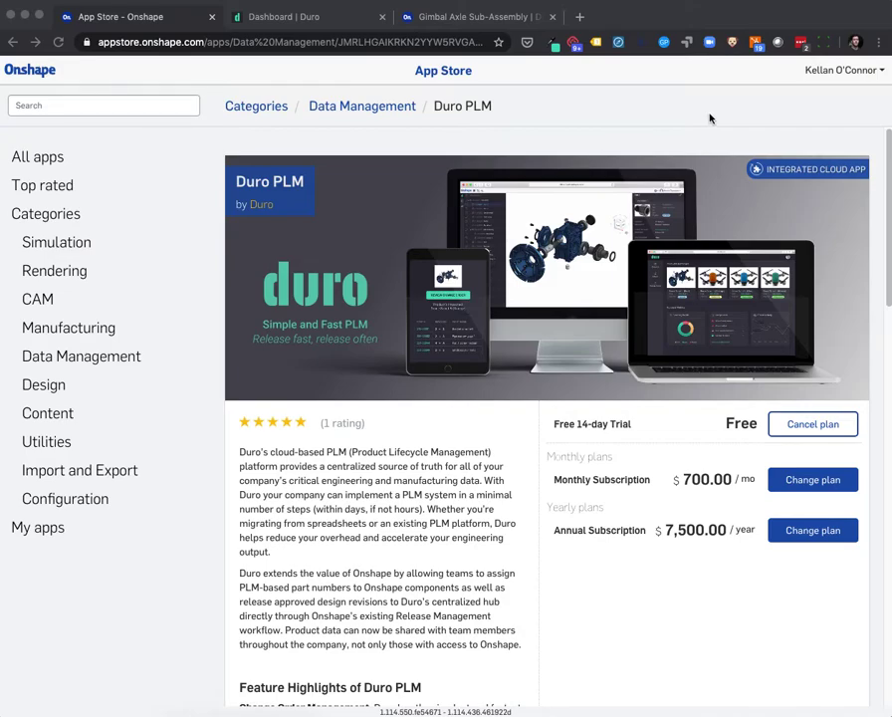
- Leave the Duro PLM listing for the Duro dashboard, then open the Gimbal Axle Sub-Assembly document
left_click(329, 20)
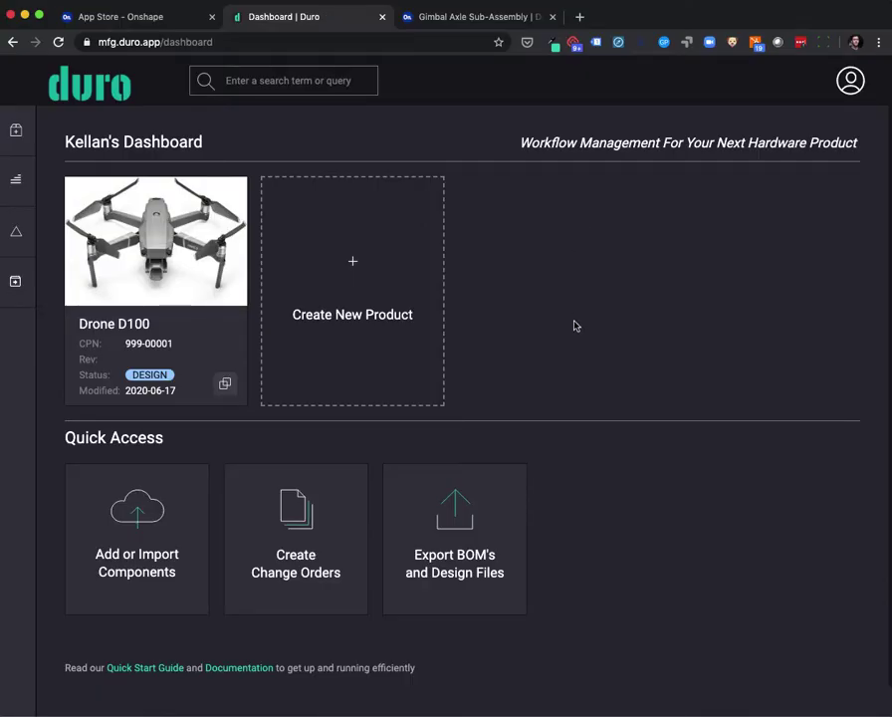
left_click(488, 18)
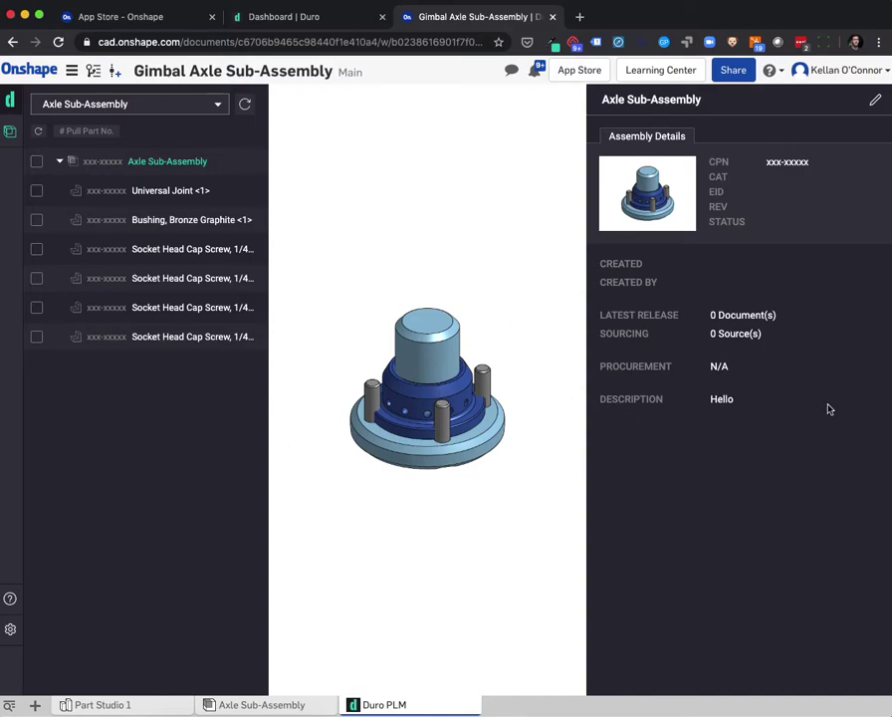
- Check the Axle Sub-Assembly in the Duro PLM panel so it and all six components are selected
left_click(37, 163)
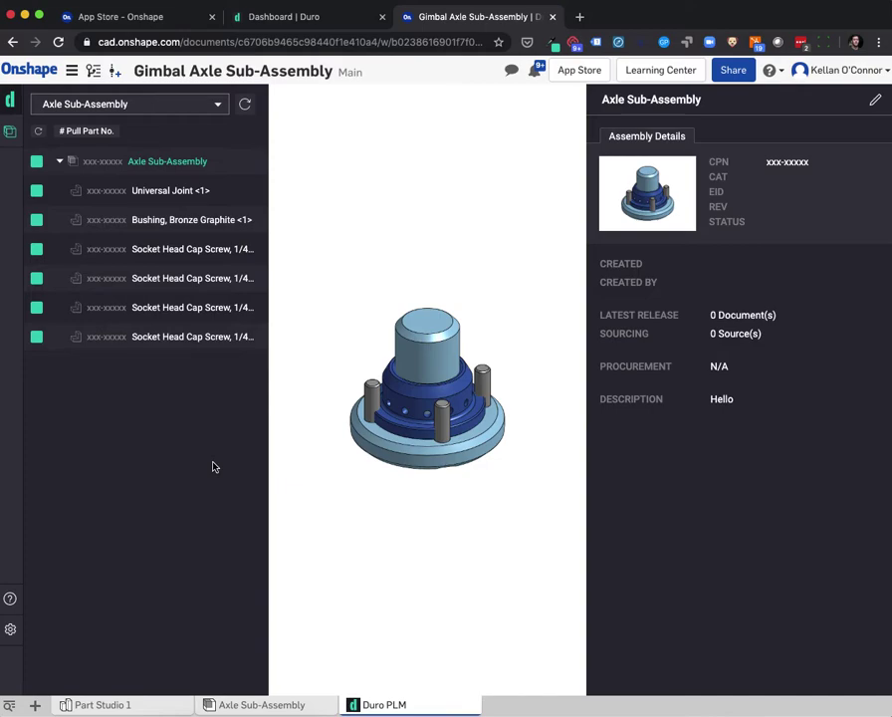
- Pull part numbers with categories Sub-Assembly, Fabricated Other, Fabricated Metal and Screw for the four items
left_click(98, 132)
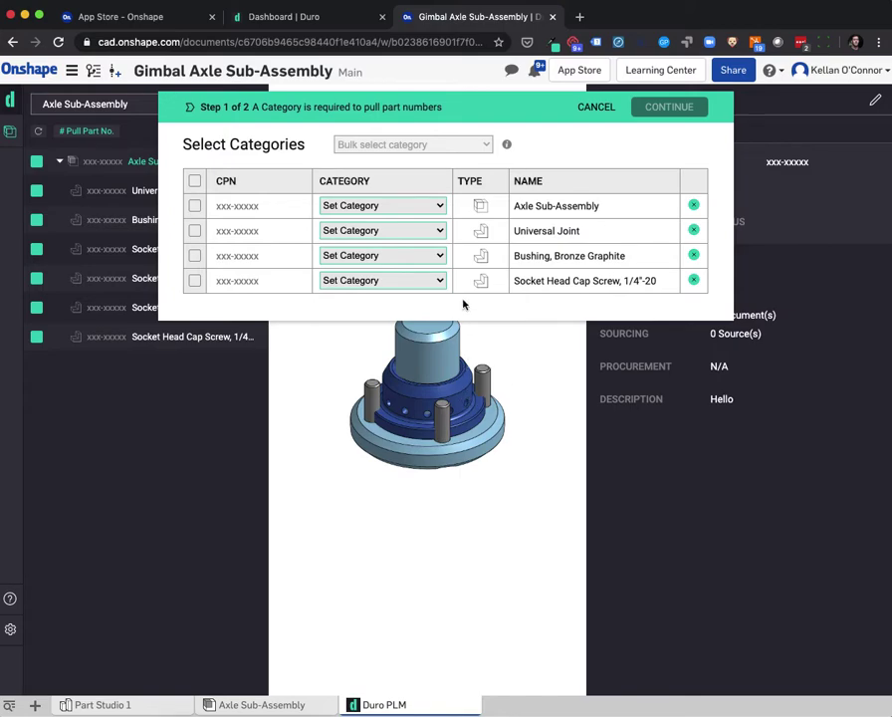
left_click(436, 205)
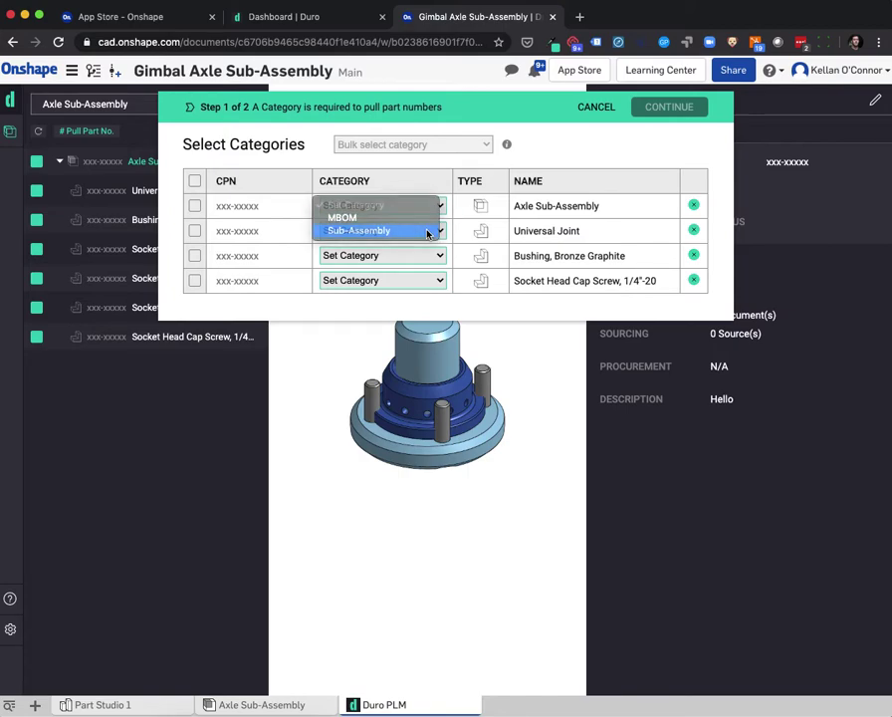
left_click(429, 231)
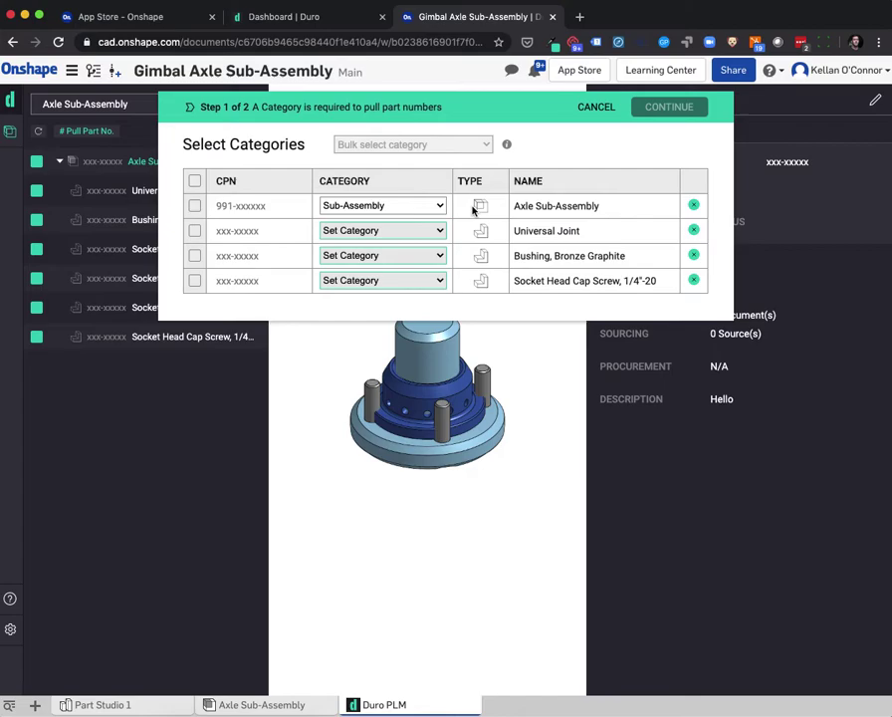
left_click(438, 230)
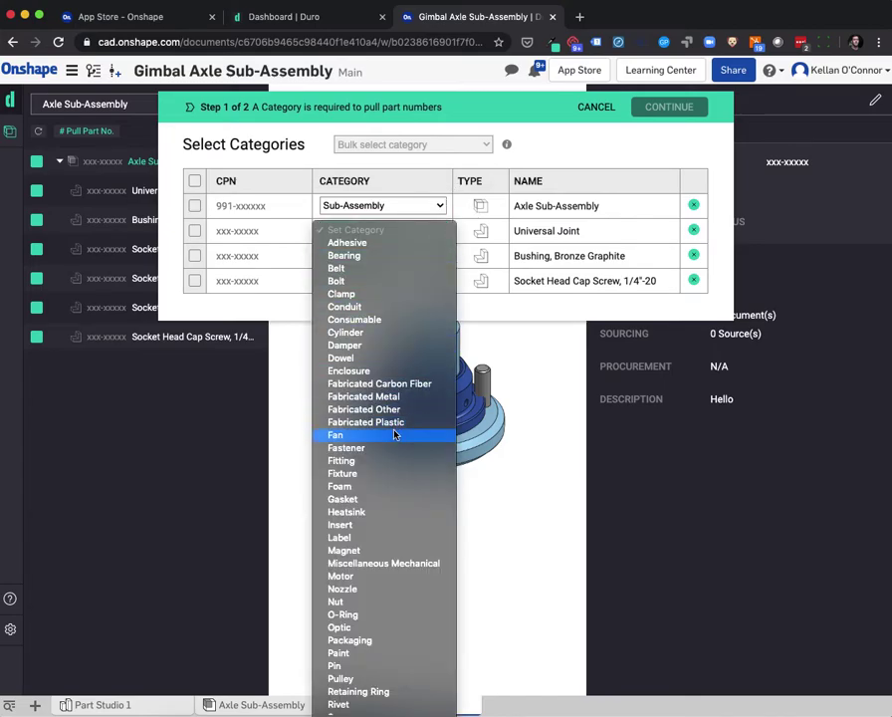
left_click(383, 410)
left_click(440, 256)
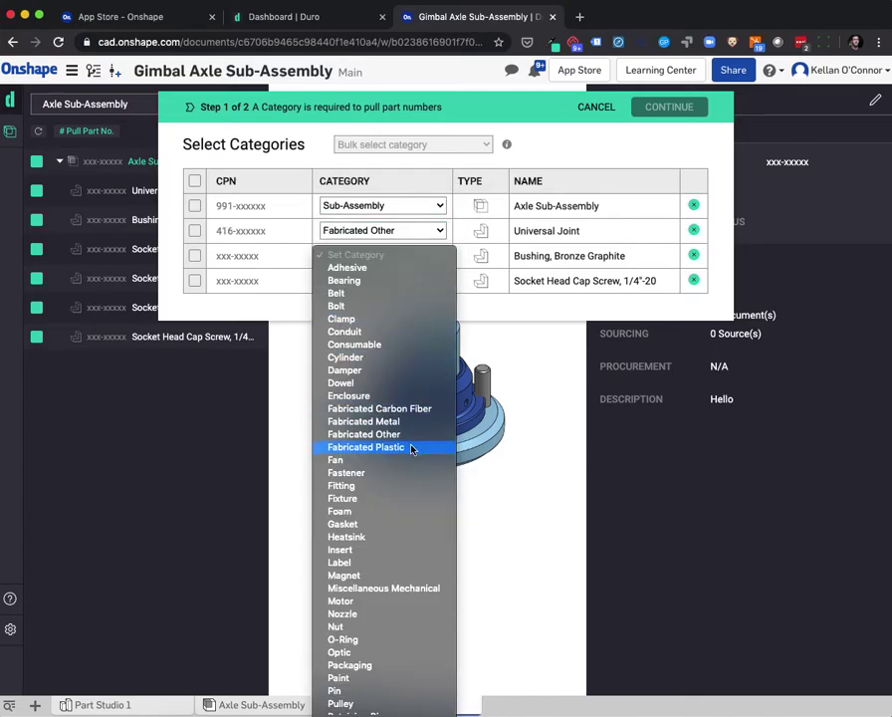
left_click(383, 422)
left_click(419, 281)
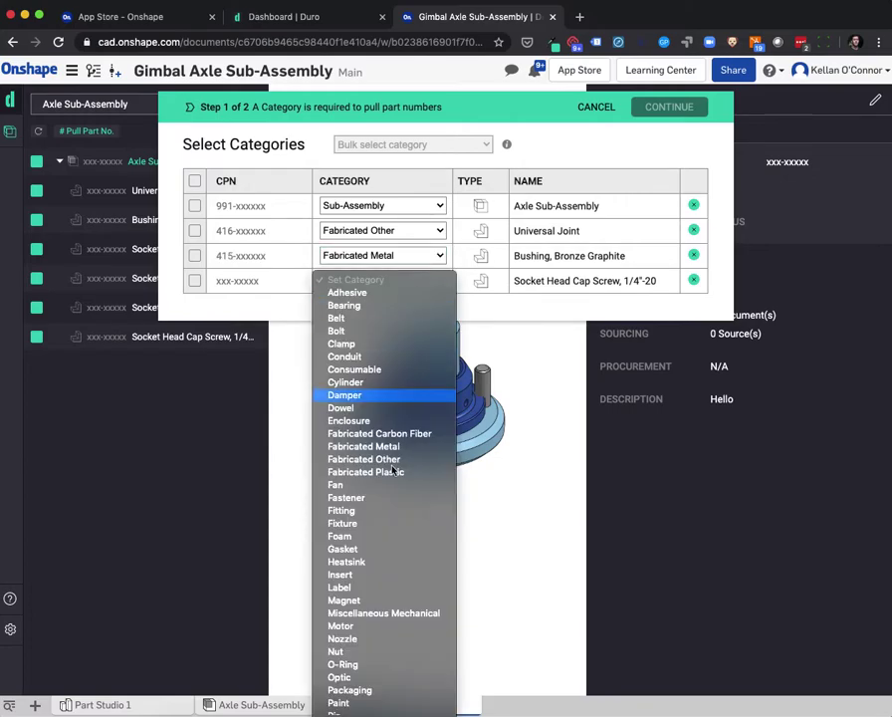
scroll(384, 498, "down", 5)
left_click(365, 577)
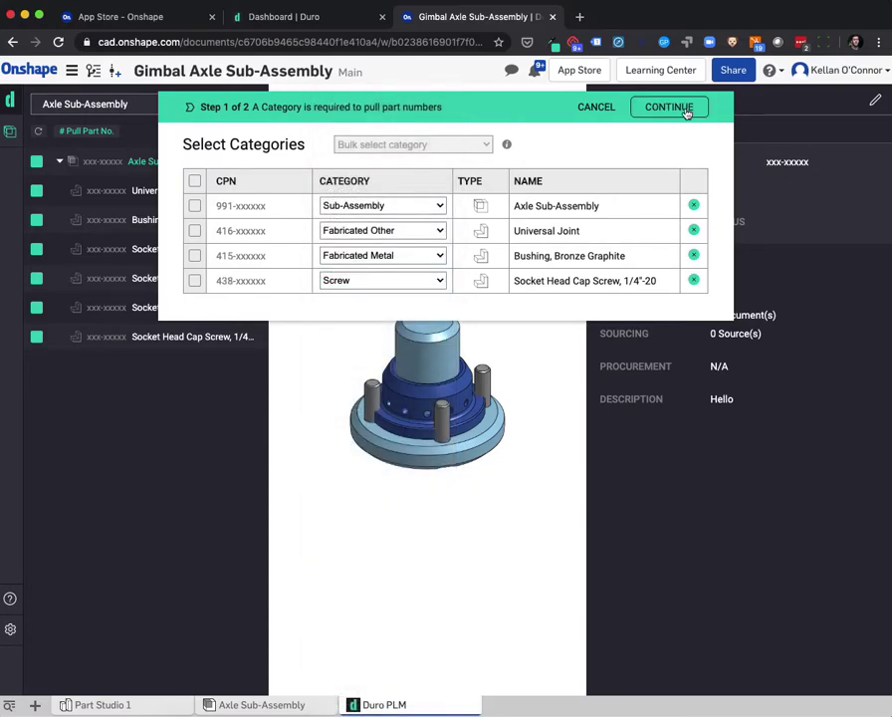
left_click(669, 107)
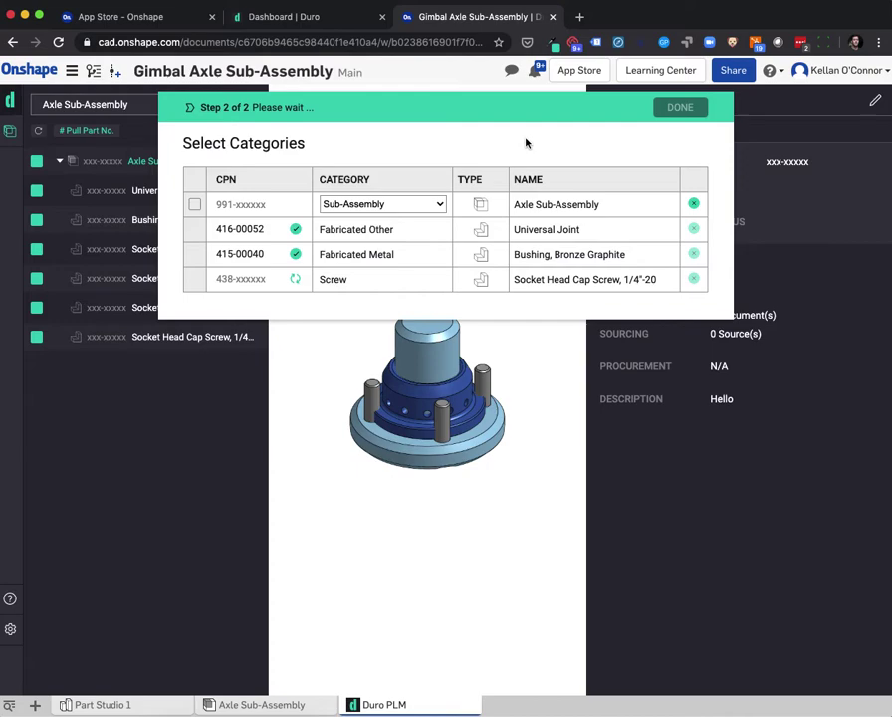
left_click(682, 107)
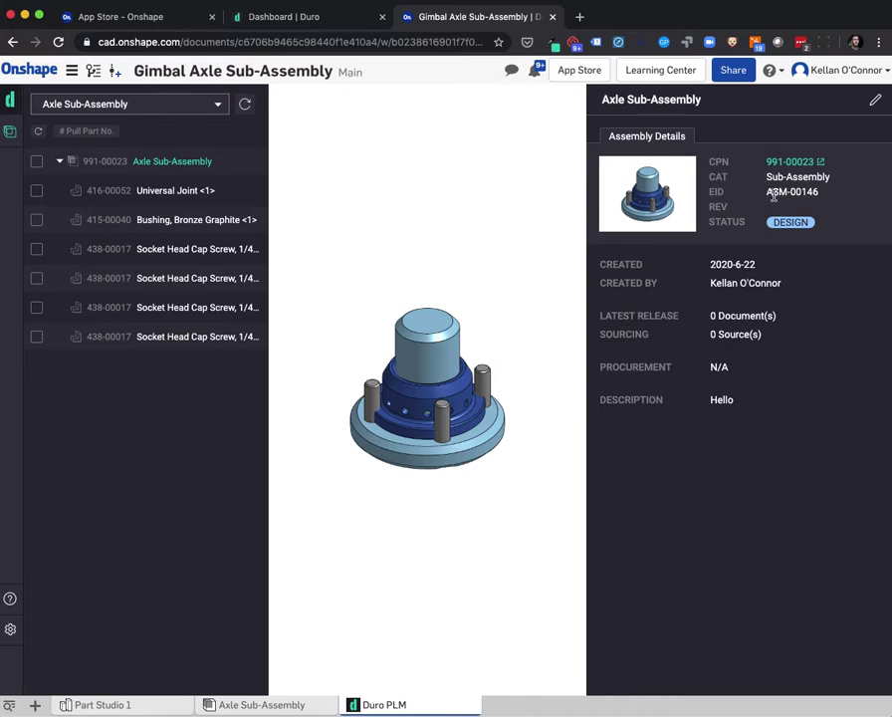
- Note the assembly EID ASM-00146, then view the Universal Joint, bushing and cap screw records
left_click_drag(766, 196, 824, 202)
left_click(835, 201)
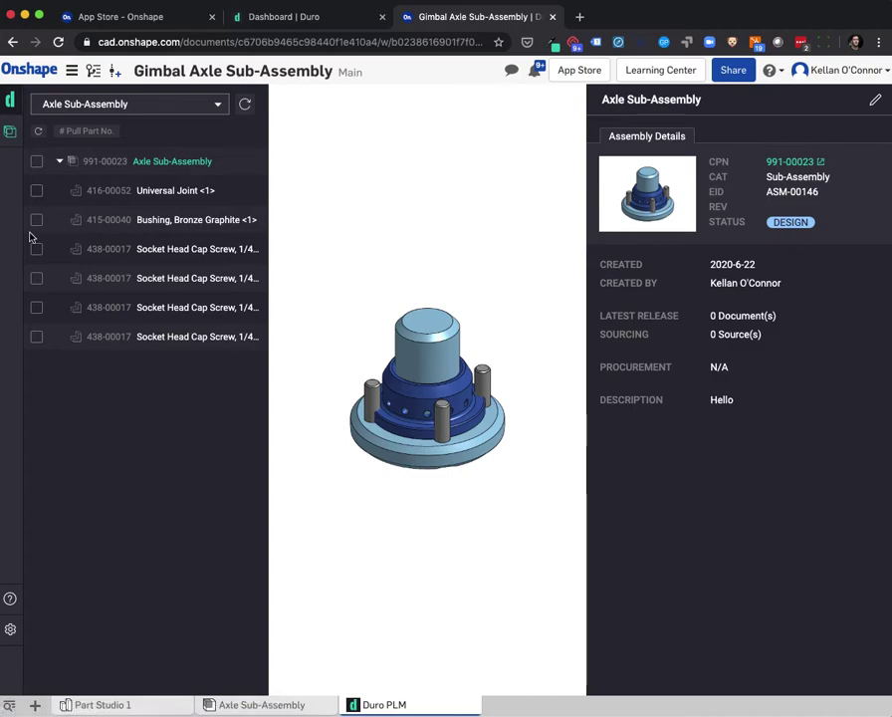
left_click(127, 196)
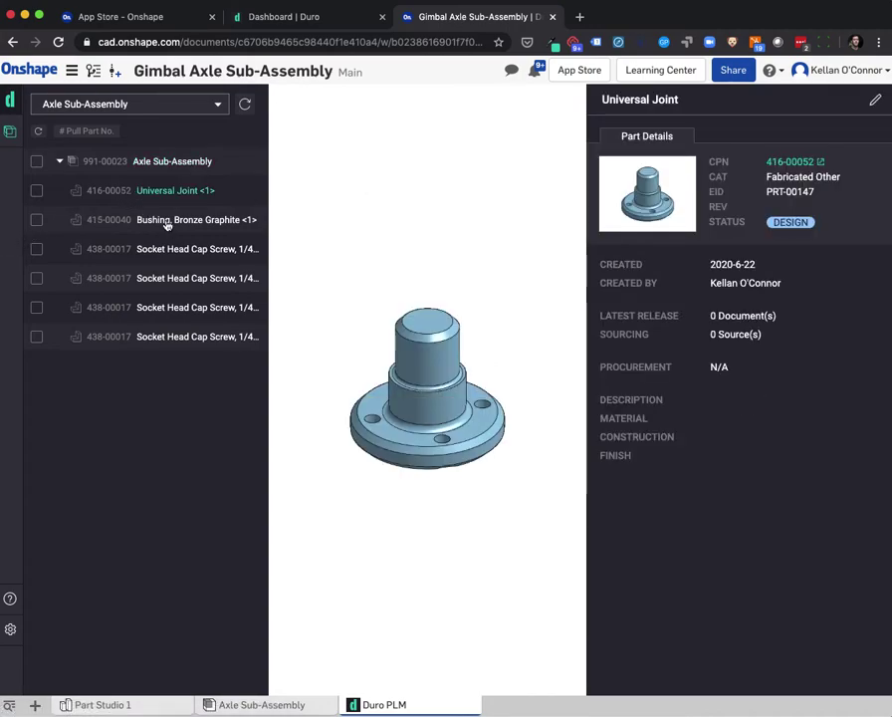
left_click(167, 226)
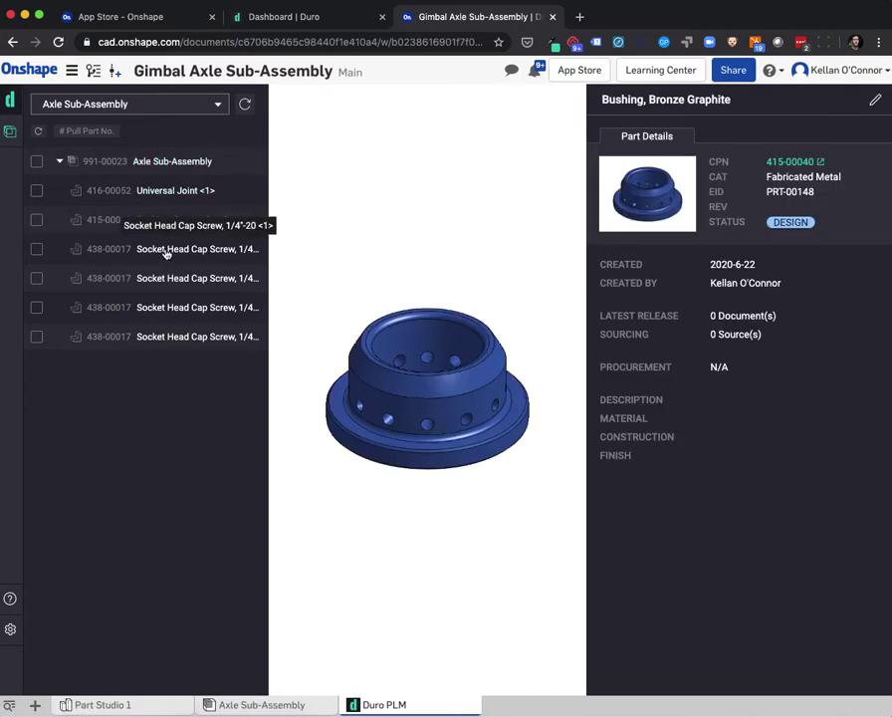
left_click(167, 251)
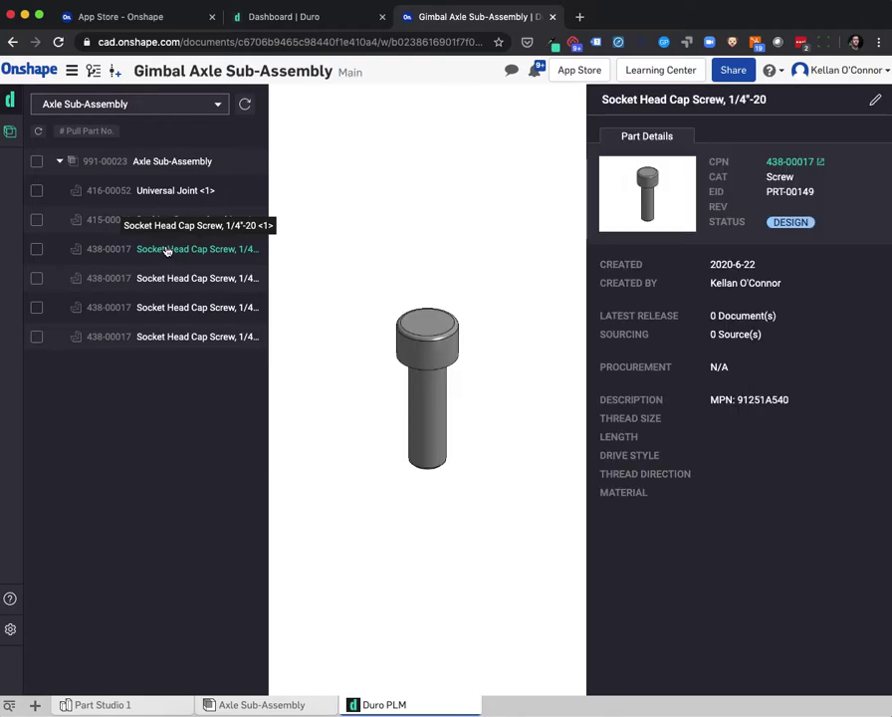
- In Duro, review 991-00023's components, history and documents, then return to the Onshape assembly
left_click(141, 166)
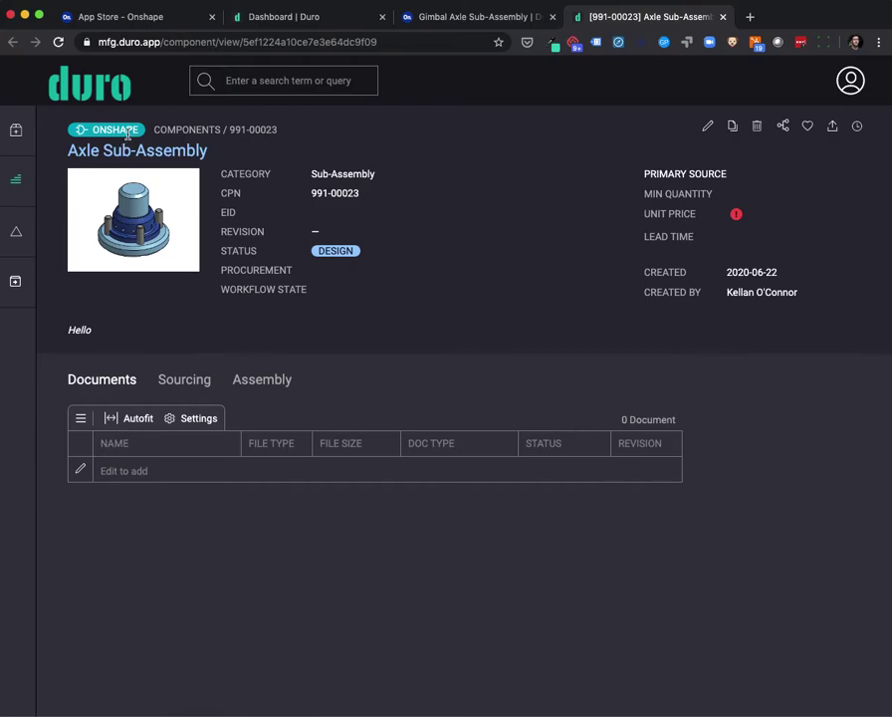
left_click(270, 383)
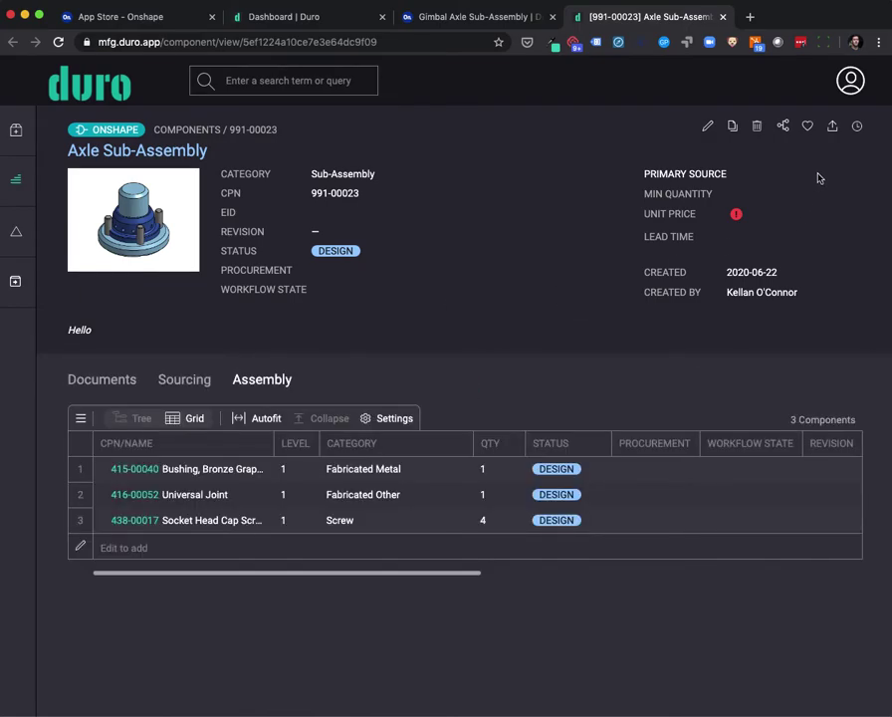
left_click(857, 128)
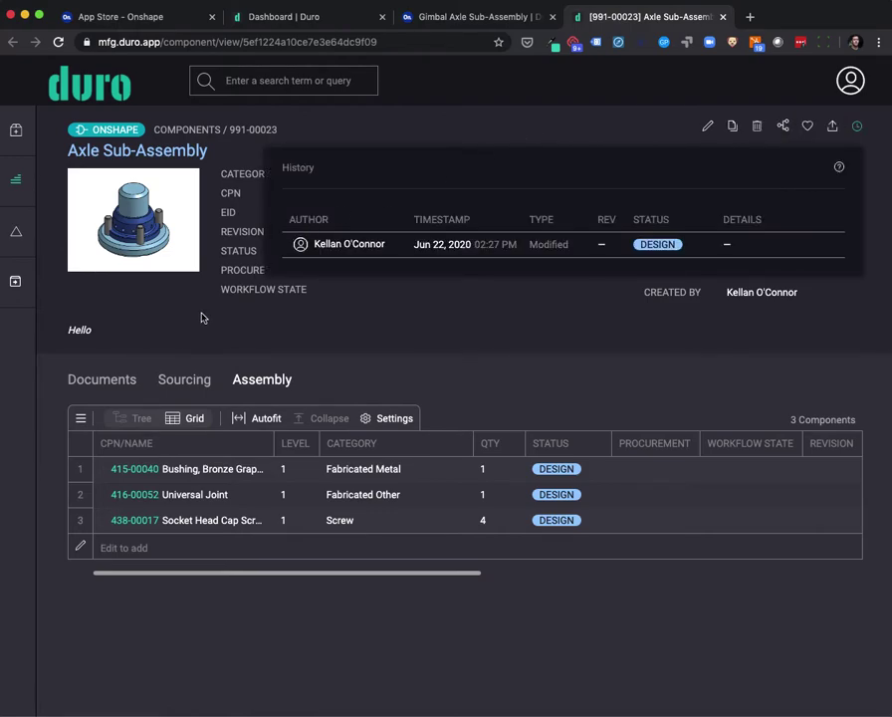
left_click(101, 379)
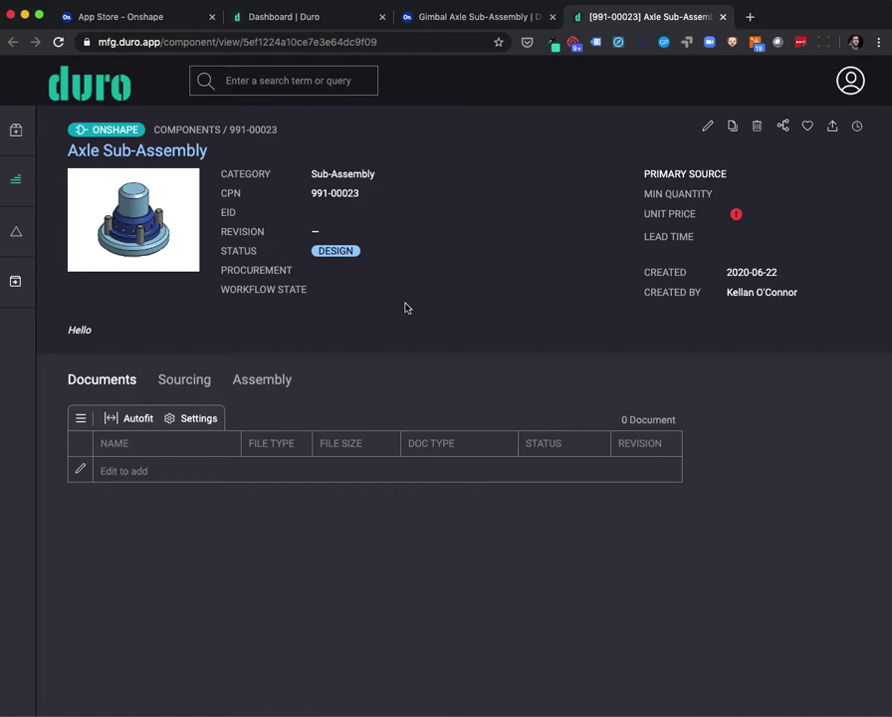
left_click(454, 19)
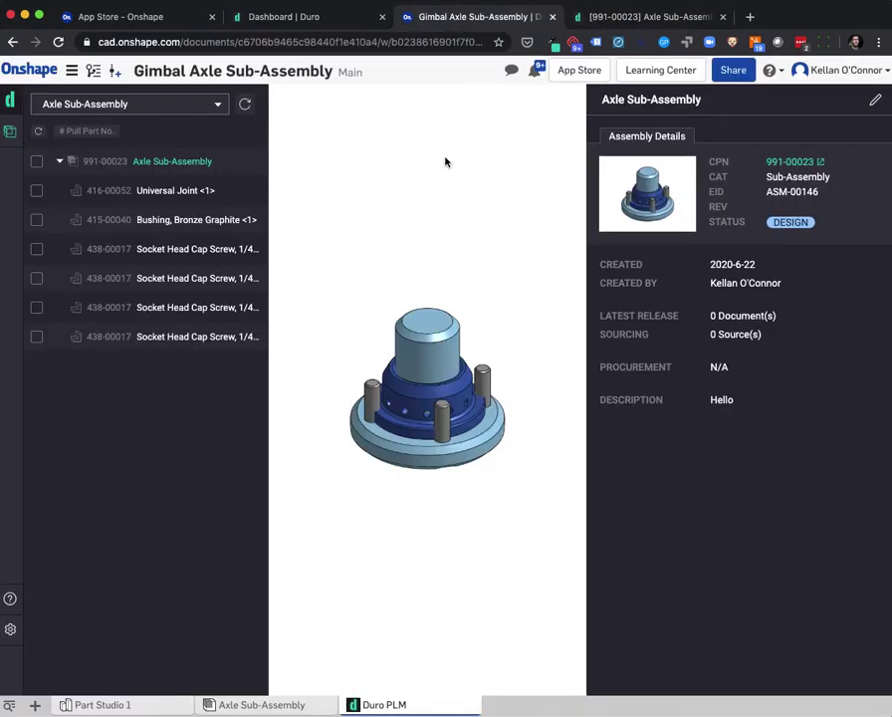
- Create a release candidate from Versions and history containing the Axle Sub-Assembly and its parts
left_click(96, 74)
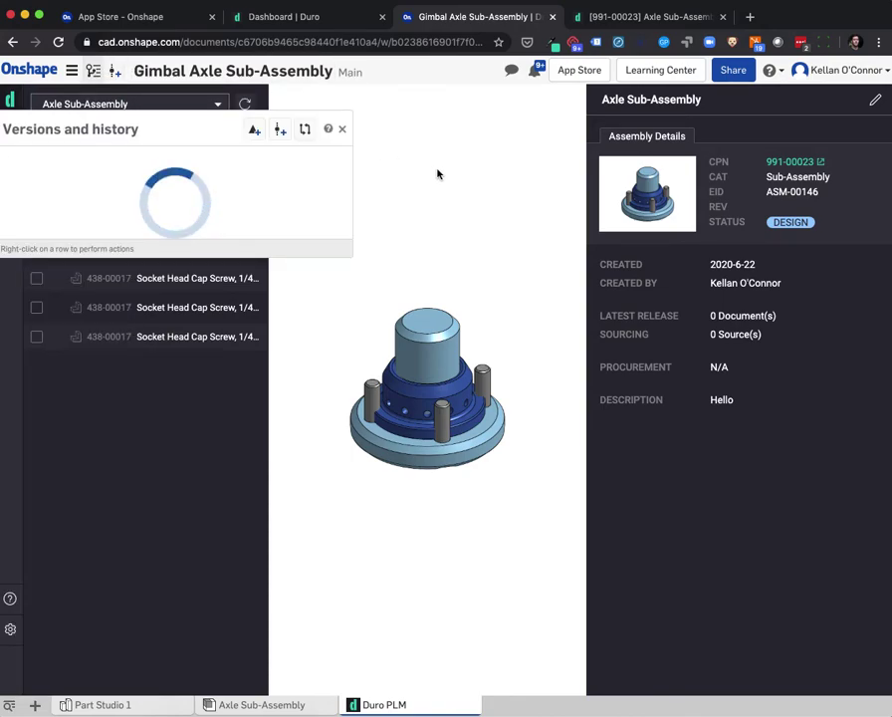
left_click(254, 132)
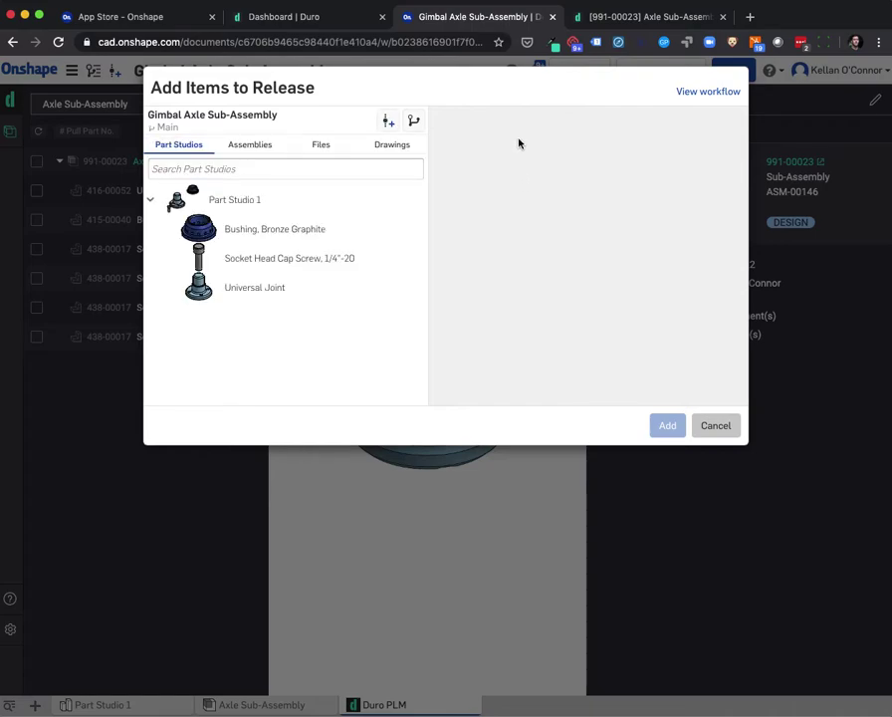
left_click(249, 145)
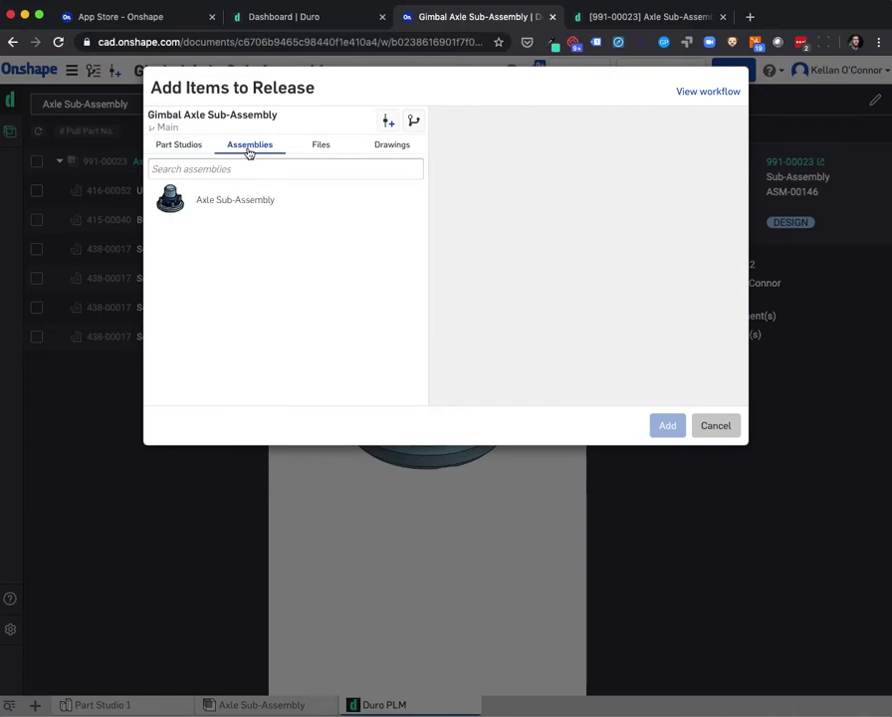
left_click(253, 203)
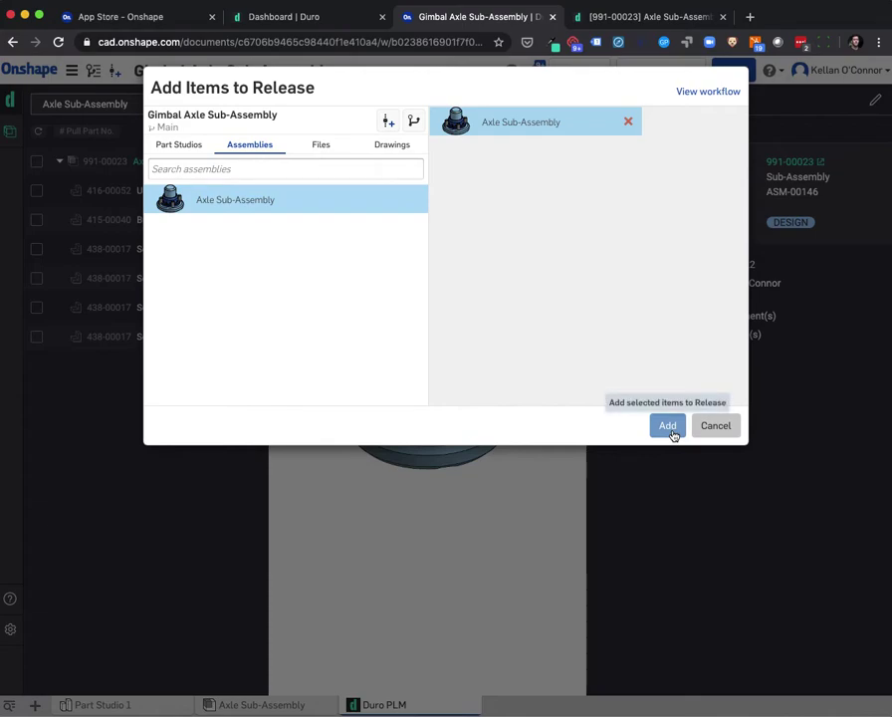
left_click(673, 429)
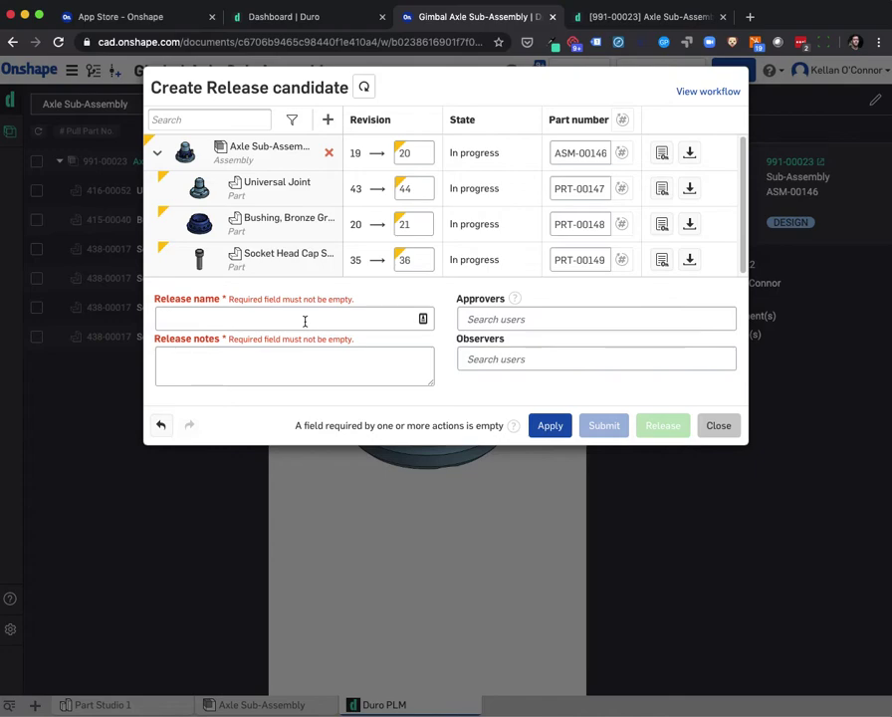
- Release the candidate named 'Onshape Release' with notes 'Notes here' and one team member as observer
left_click(304, 321)
type("On")
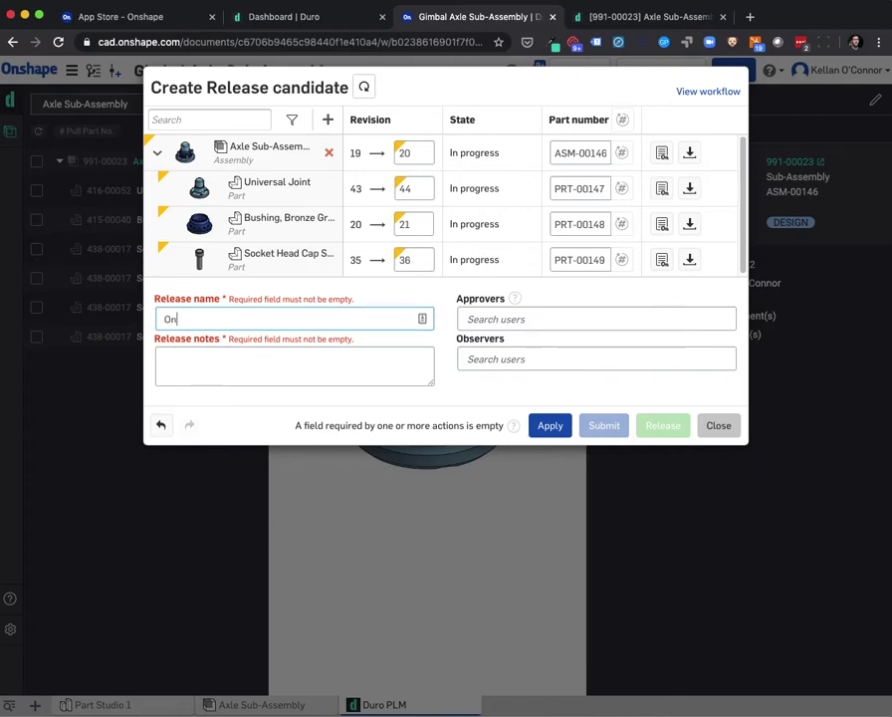
type("shape Release")
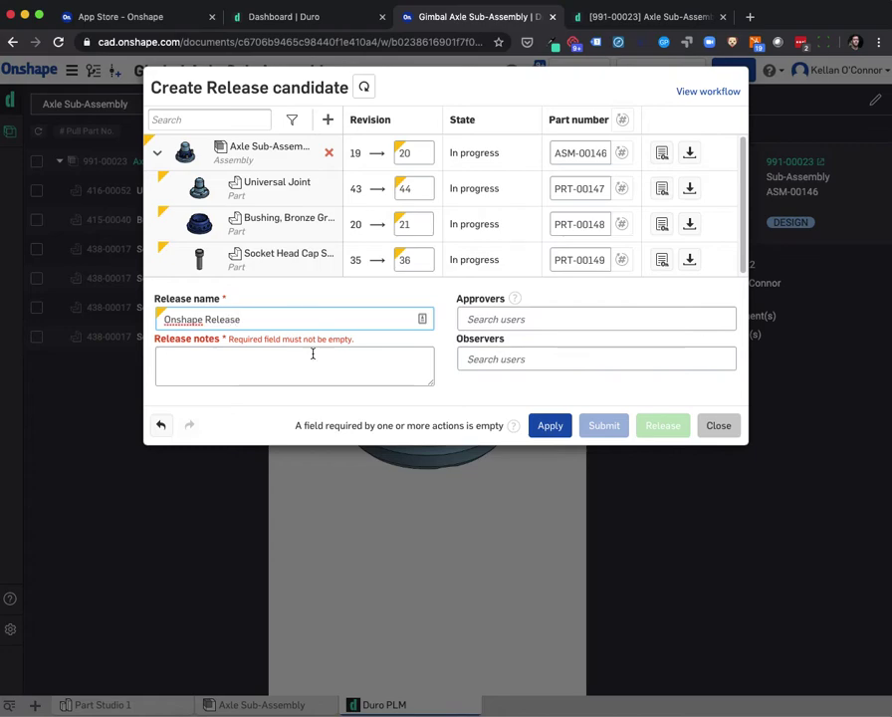
left_click(313, 361)
type("N")
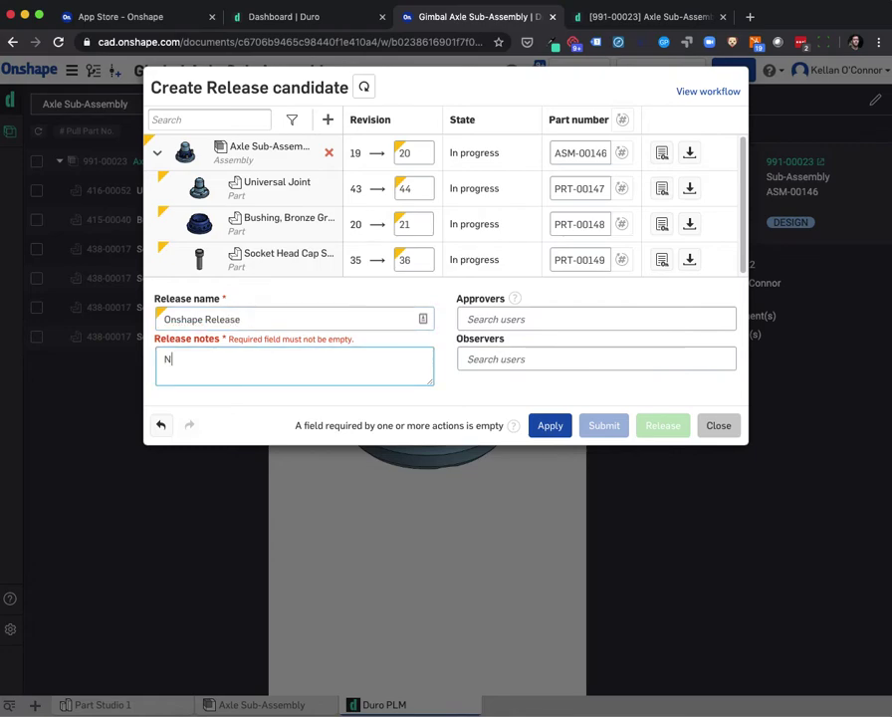
type("otes")
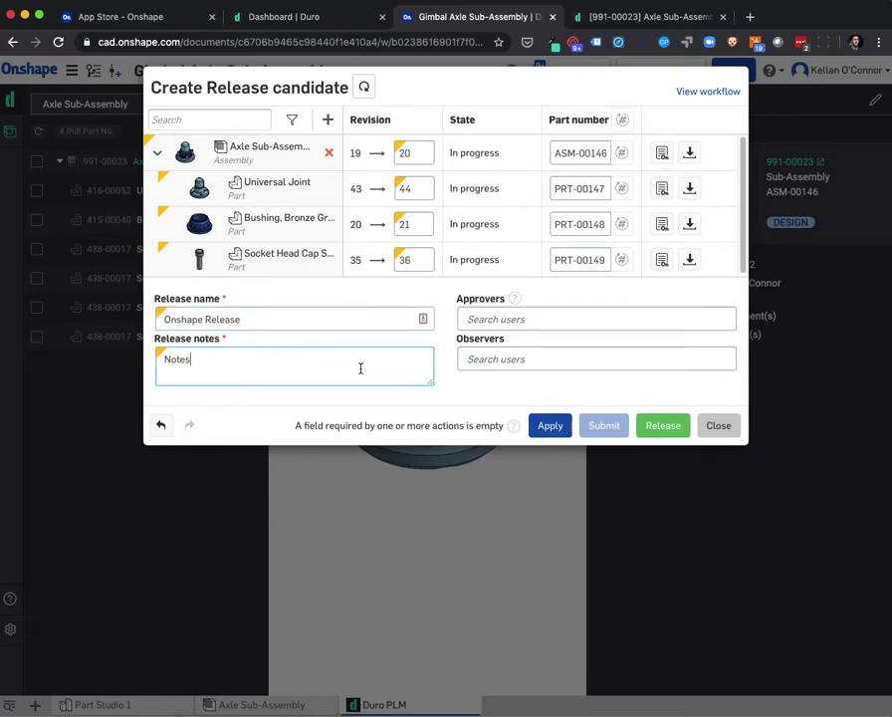
type(" here")
left_click(587, 355)
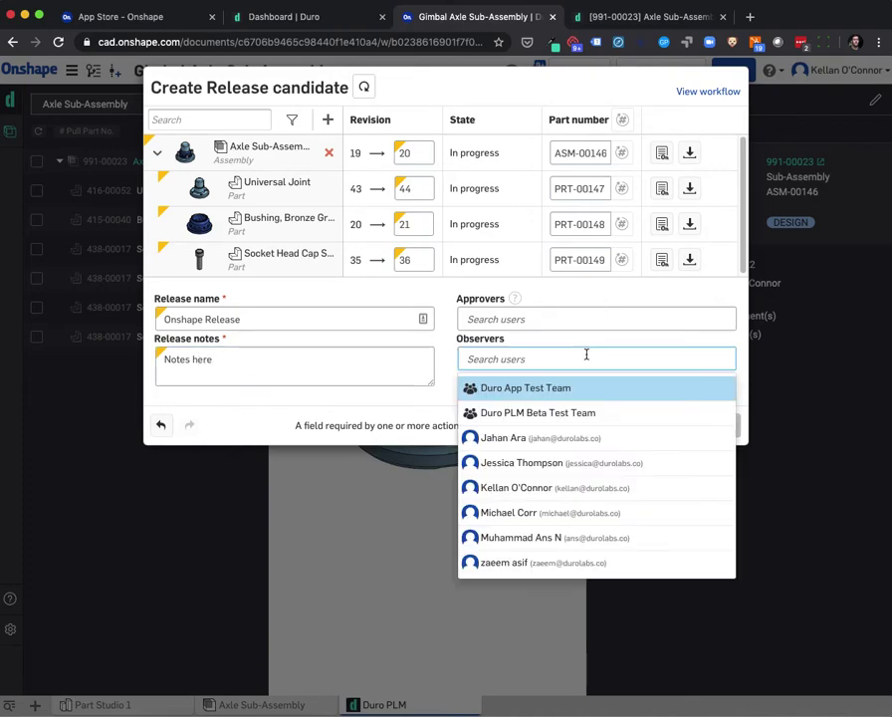
left_click(537, 512)
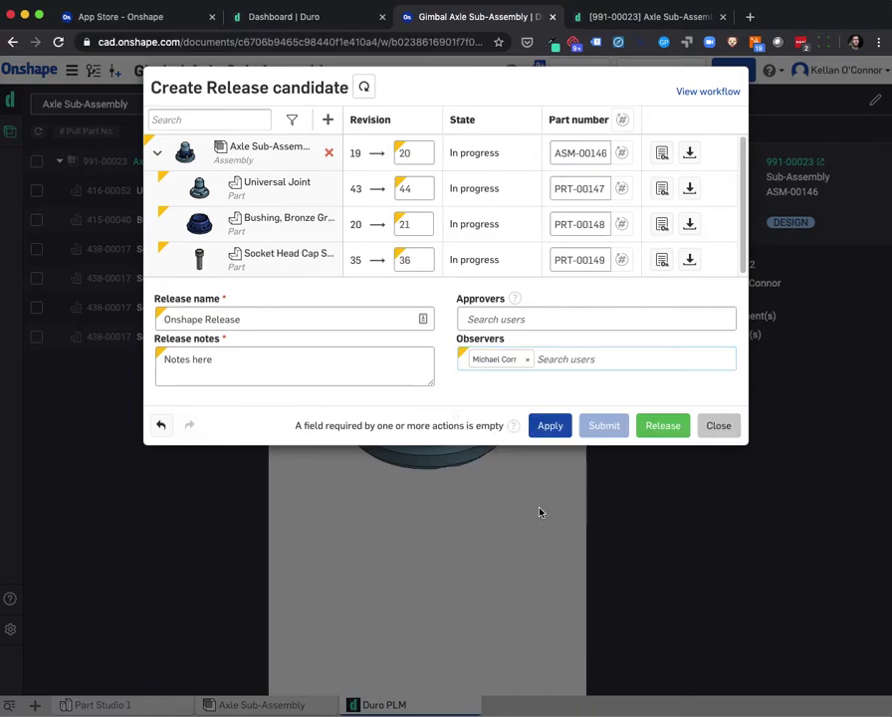
left_click(664, 426)
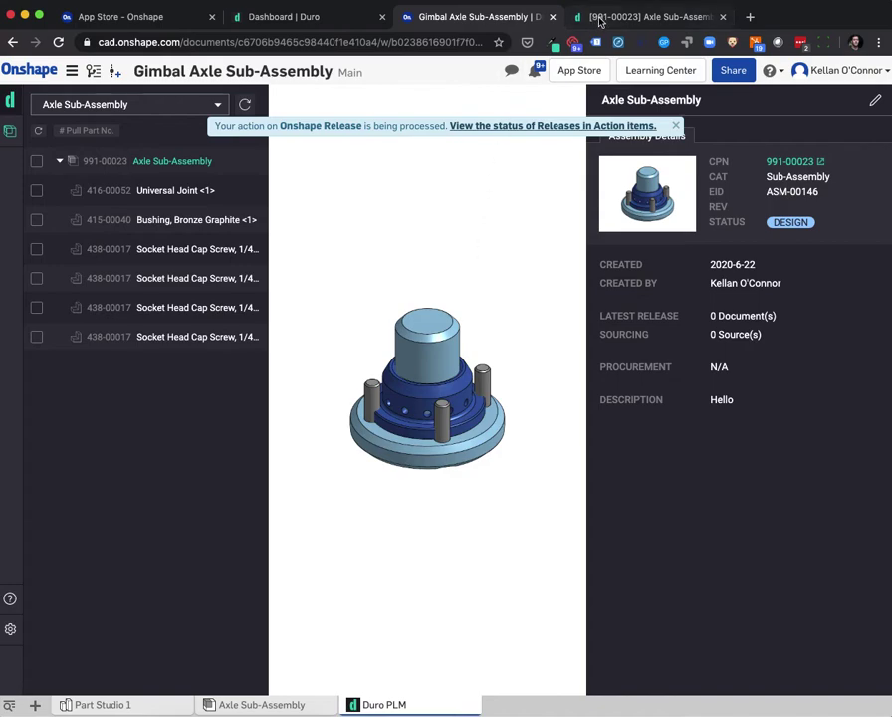
- In Duro, view release REL-00182's notification list and its seven STEP and Parasolid documents
left_click(277, 18)
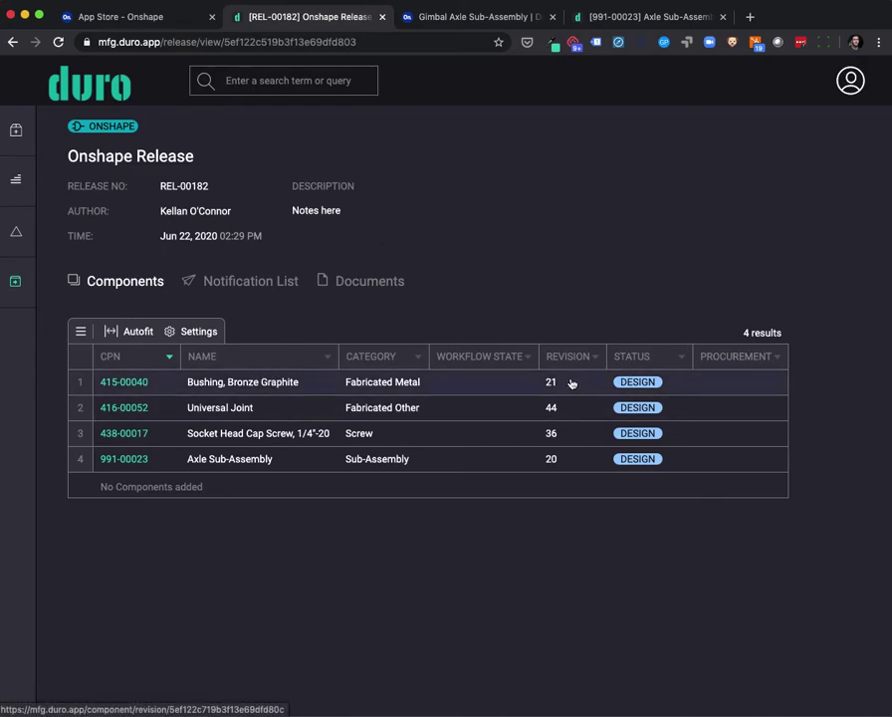
left_click(271, 288)
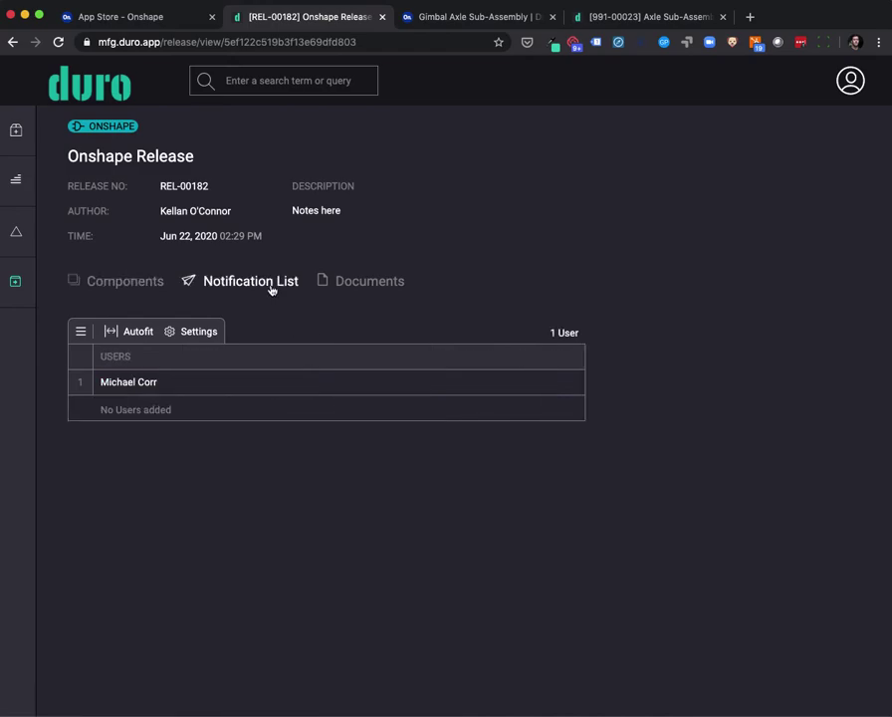
left_click(367, 283)
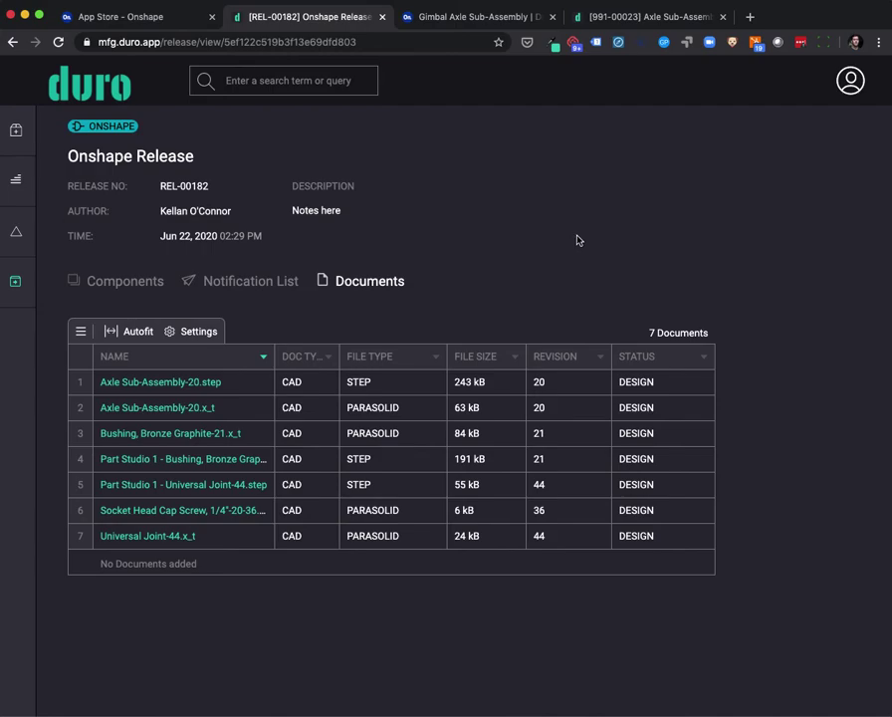
- Open the release's Components list and go to the 991-00023 Axle Sub-Assembly at revision 20
left_click(125, 281)
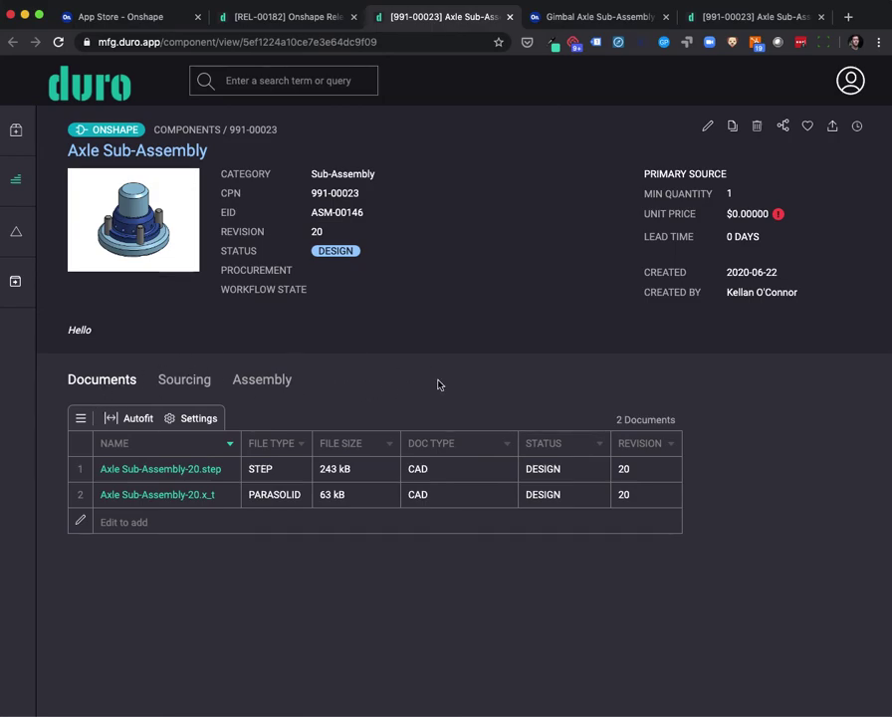
- Check the REL-00182 revision 20 history entry, then return to the Duro PLM App Store page
left_click(857, 127)
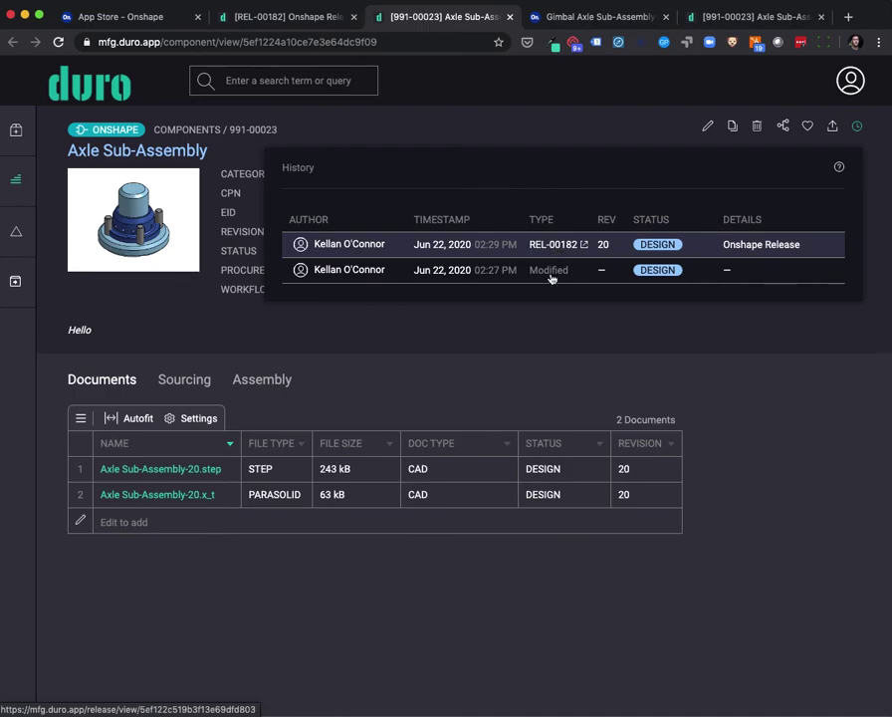
left_click(517, 382)
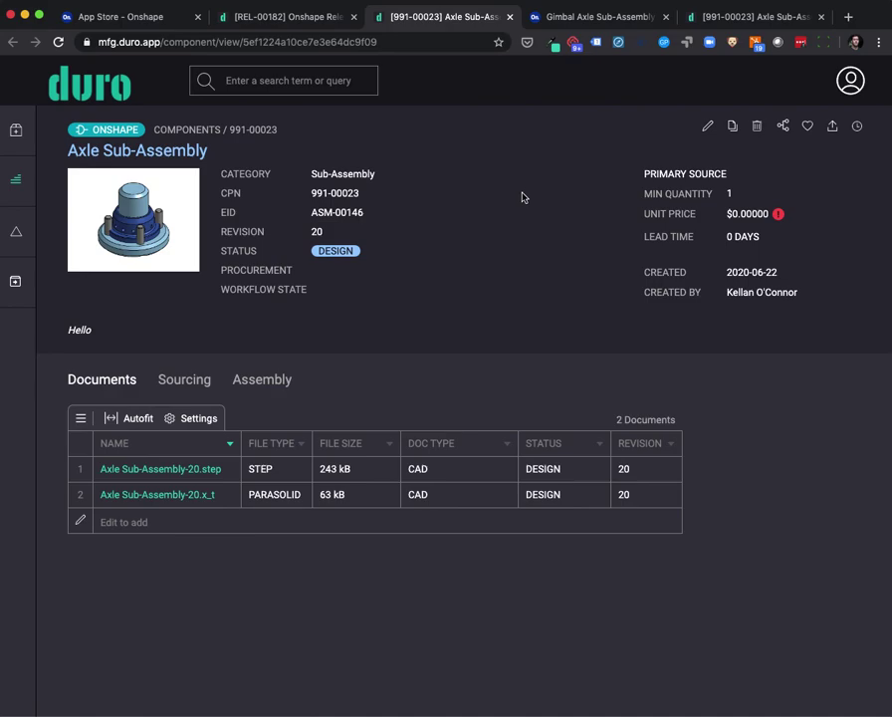
left_click(127, 18)
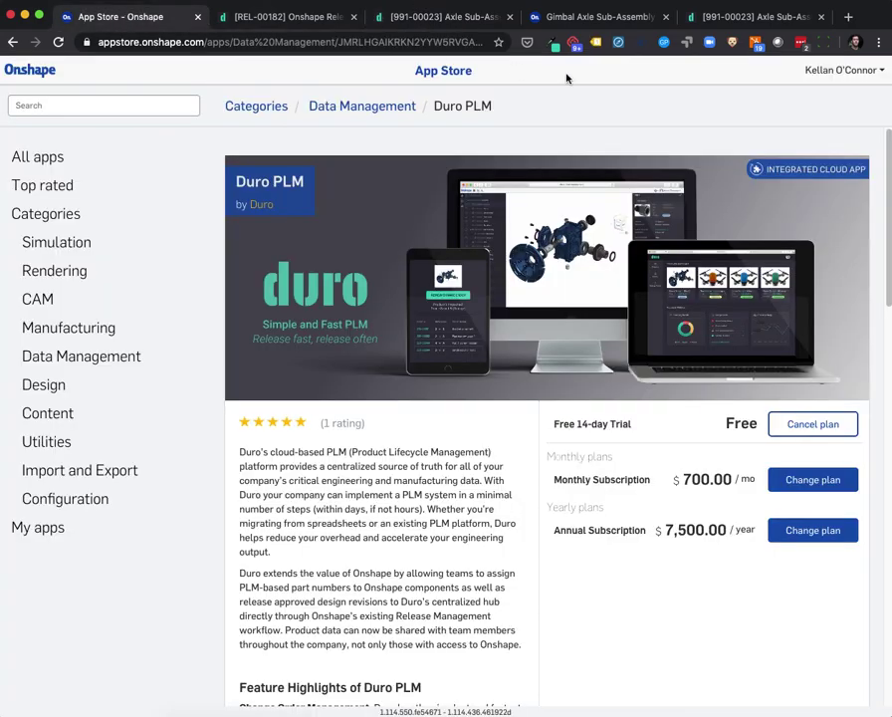